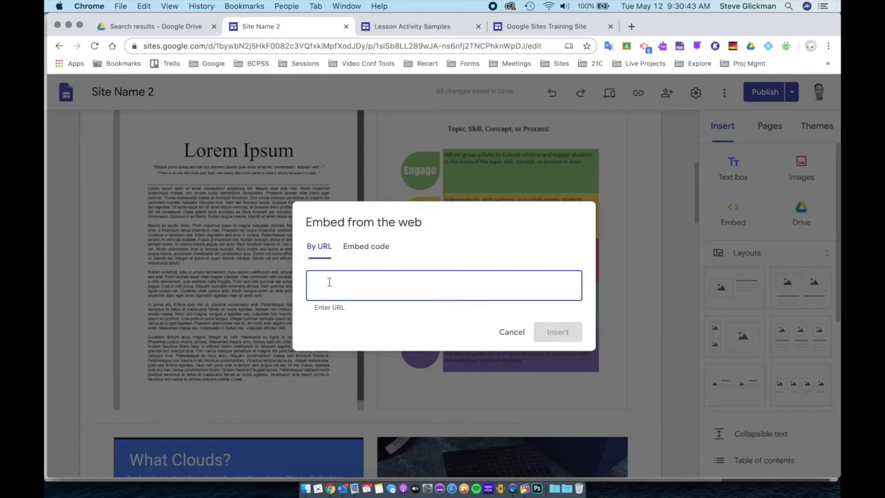
Switch the Embed from the web dialog to its Embed code tab.
left_click(366, 247)
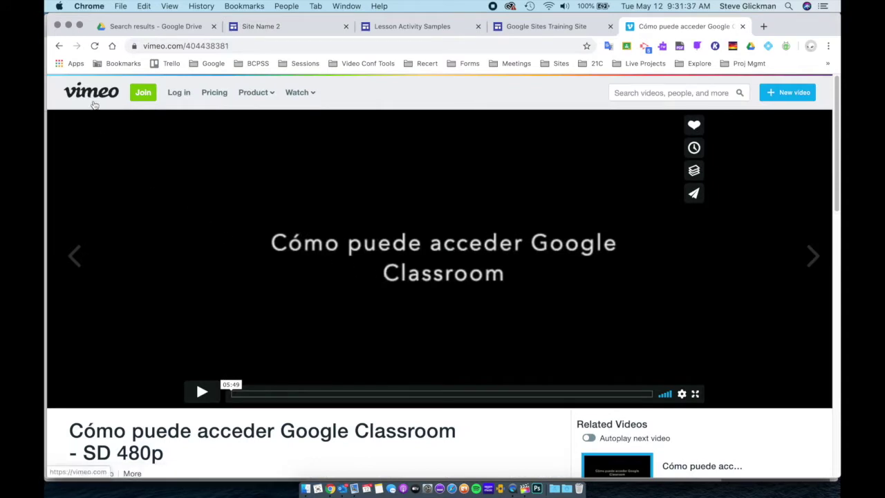
Copy the iframe embed code from the Vimeo video's Share dialog.
left_click(695, 195)
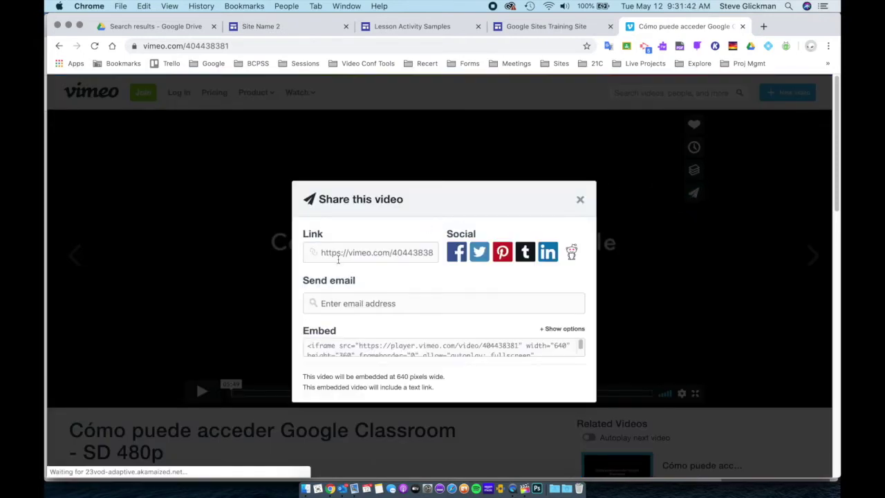
scroll(339, 259, "down", 1)
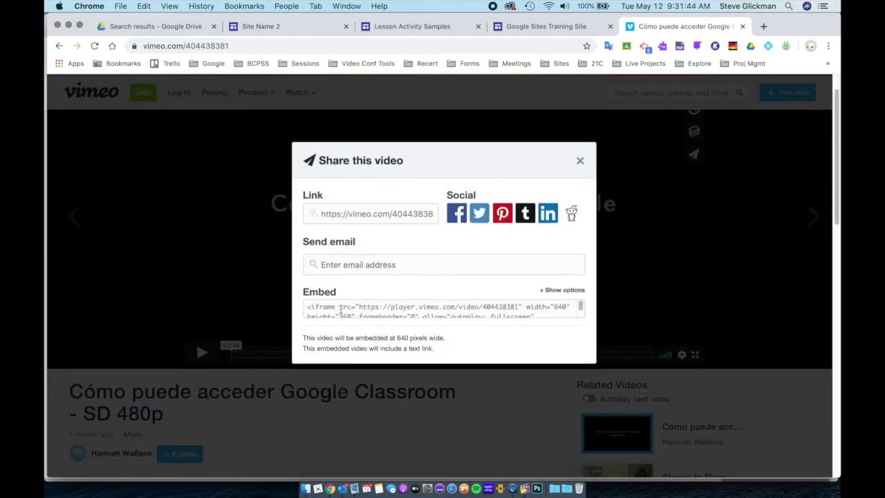
left_click(339, 309)
right_click(363, 321)
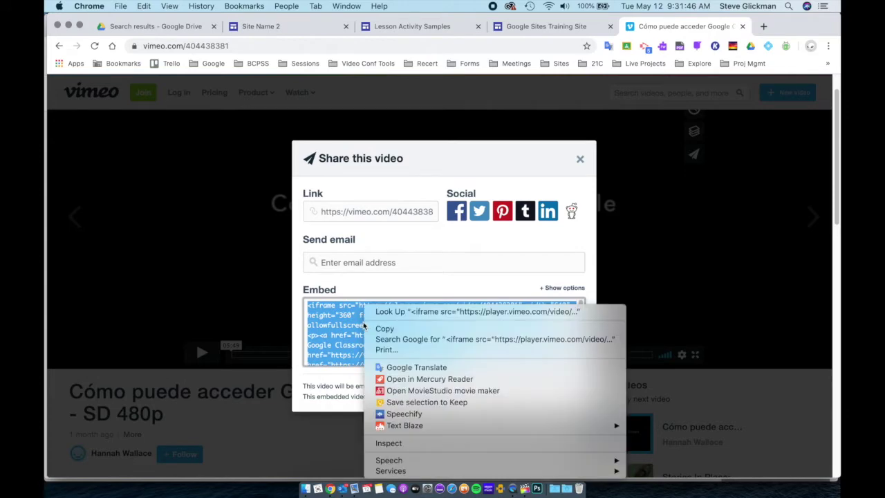
left_click(381, 327)
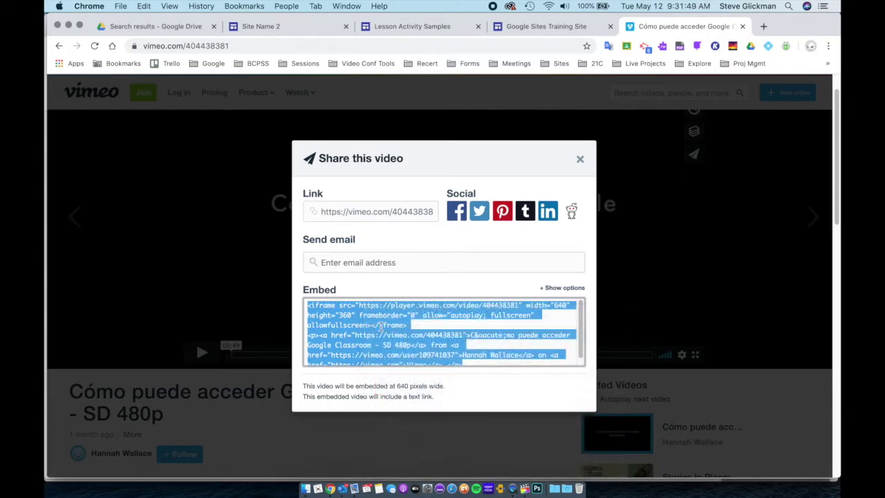
Paste the Vimeo iframe code into Site Name 2's Embed code box.
left_click(533, 27)
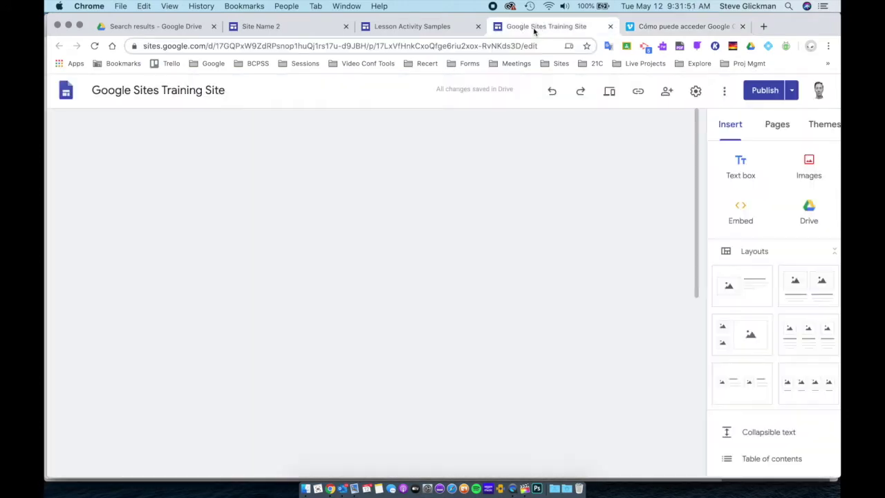
left_click(261, 26)
right_click(345, 277)
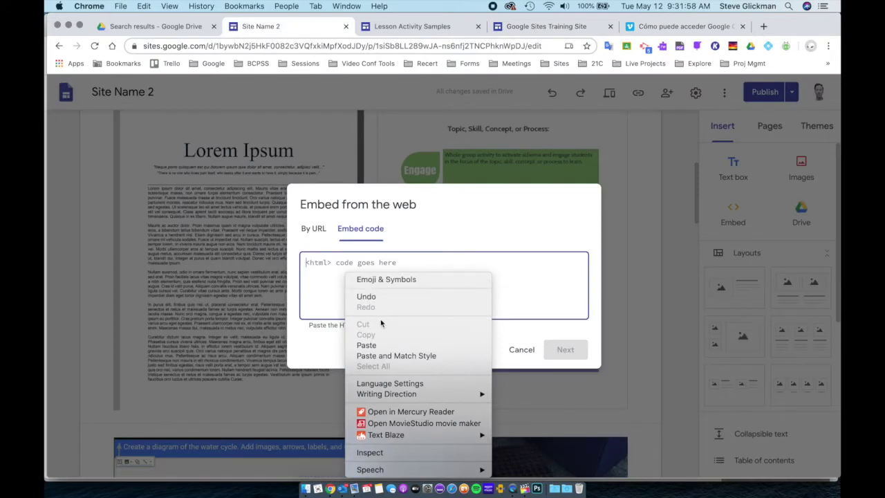
left_click(385, 346)
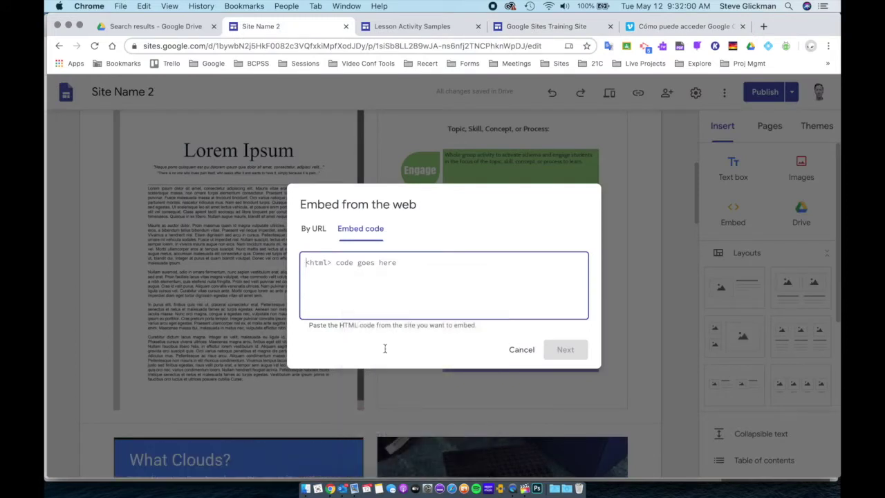
left_click(309, 230)
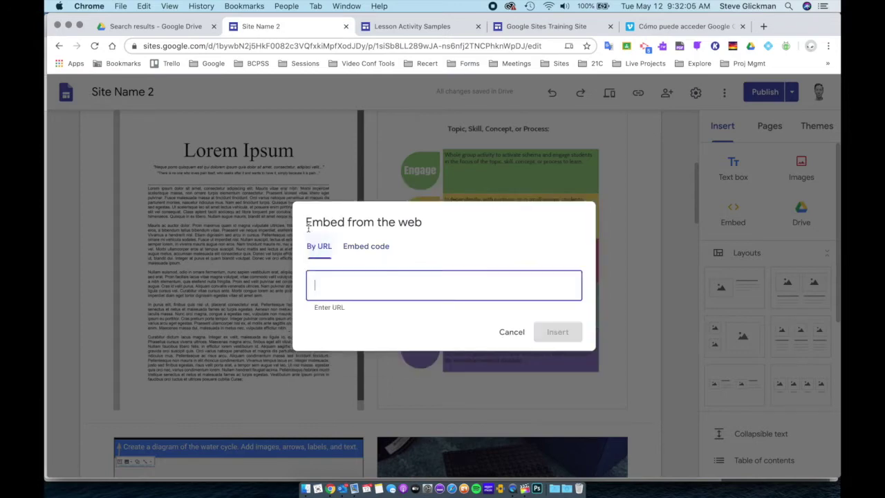
left_click(350, 246)
left_click(314, 229)
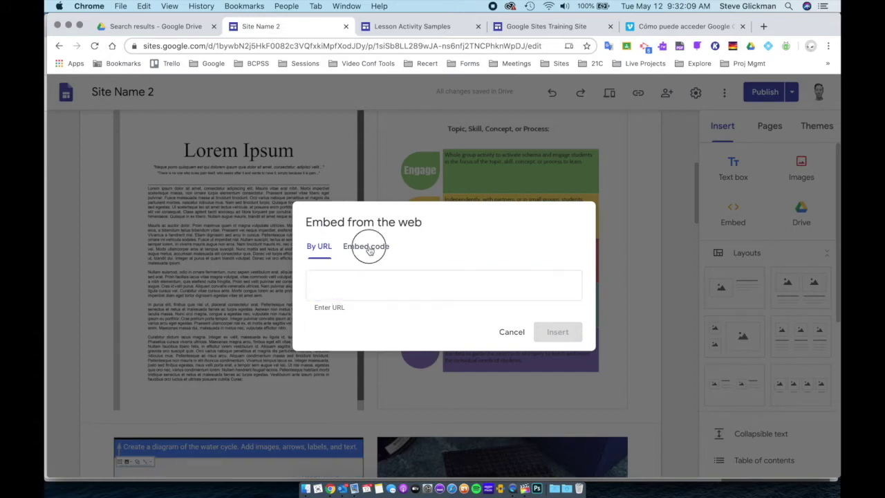
left_click(367, 247)
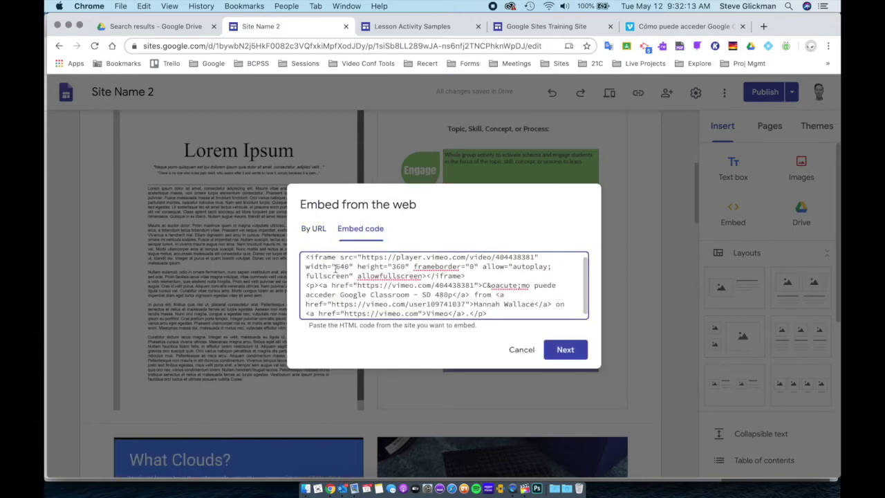
Review the pasted code's 640 width, frameborder 0, autoplay and iframe values.
left_click_drag(336, 266, 407, 267)
double_click(472, 267)
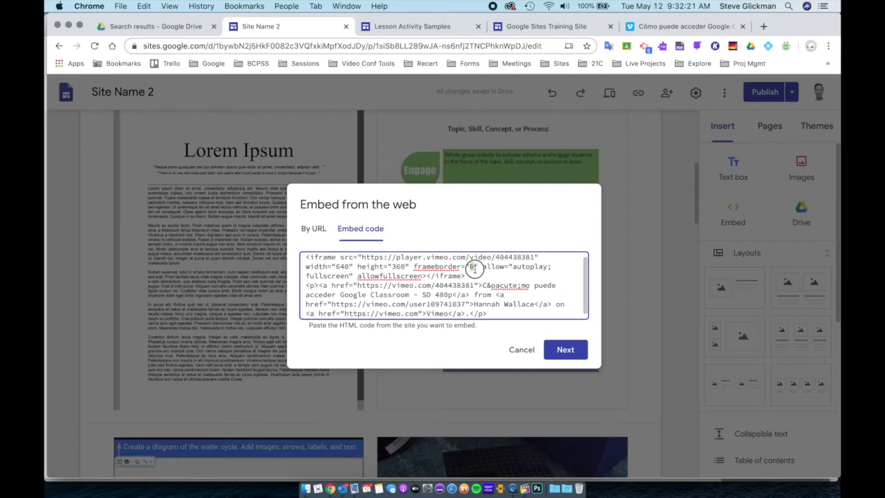
double_click(531, 267)
scroll(393, 291, "up", 1)
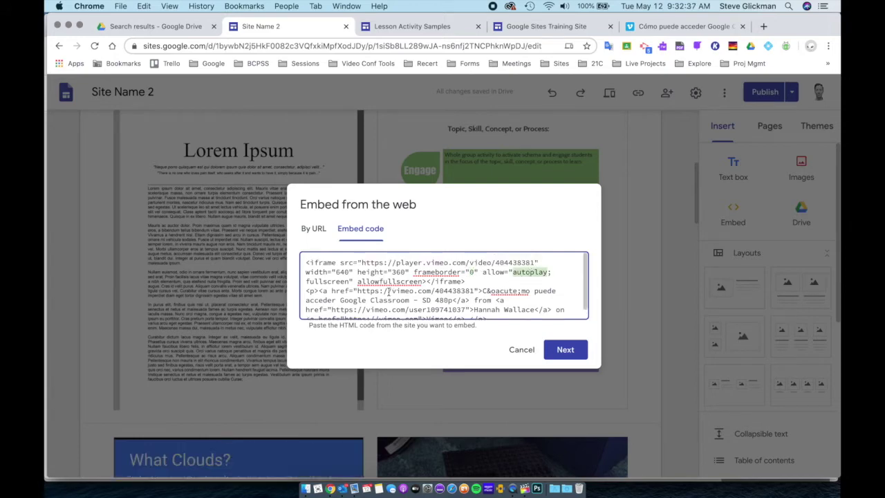
scroll(389, 291, "down", 1)
double_click(319, 258)
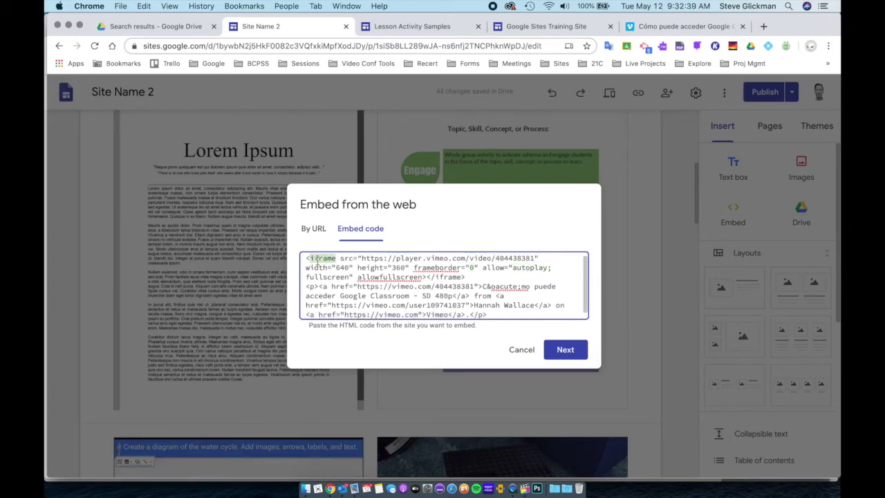
scroll(363, 277, "down", 1)
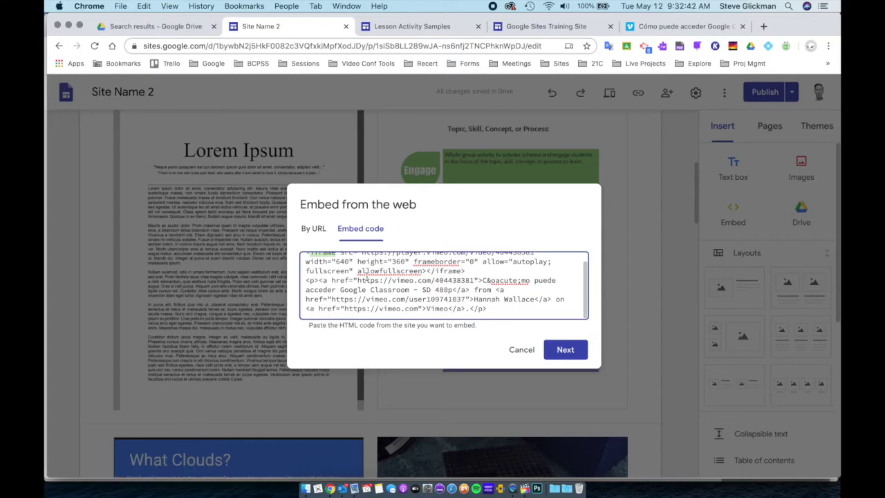
left_click(313, 229)
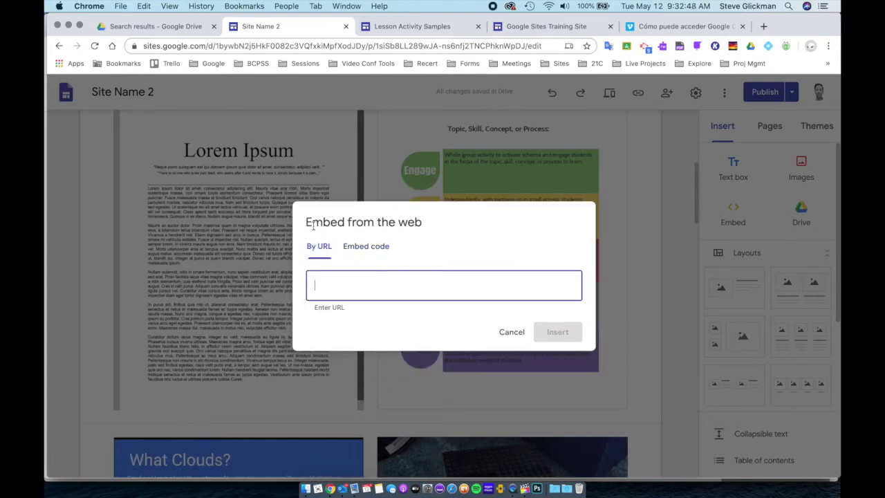
left_click(356, 251)
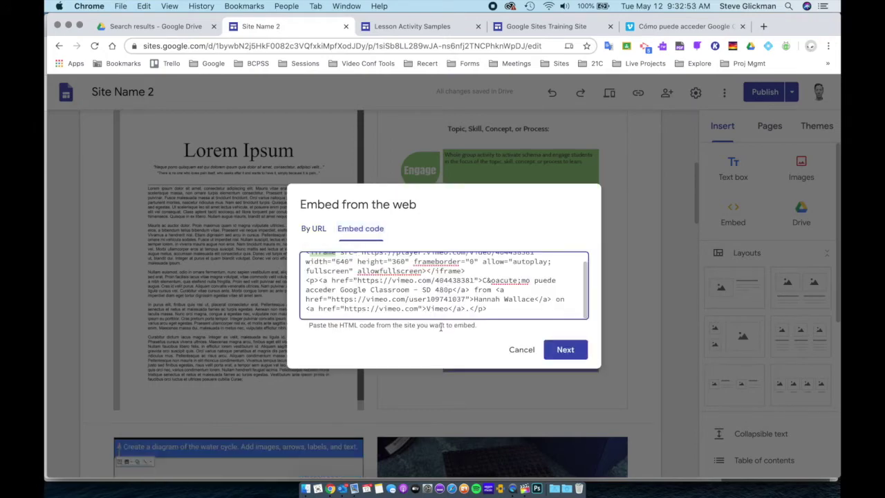
Insert the previewed Vimeo embed and drag its right edge to widen the block.
left_click(559, 349)
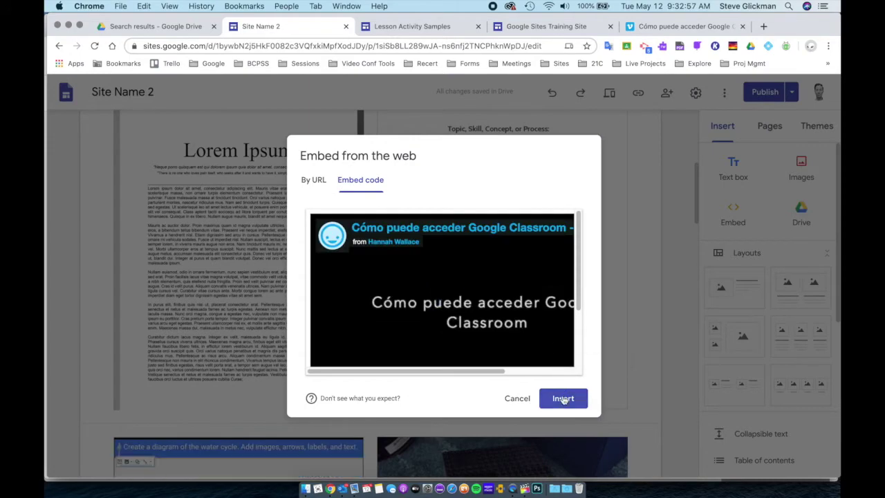
left_click(563, 399)
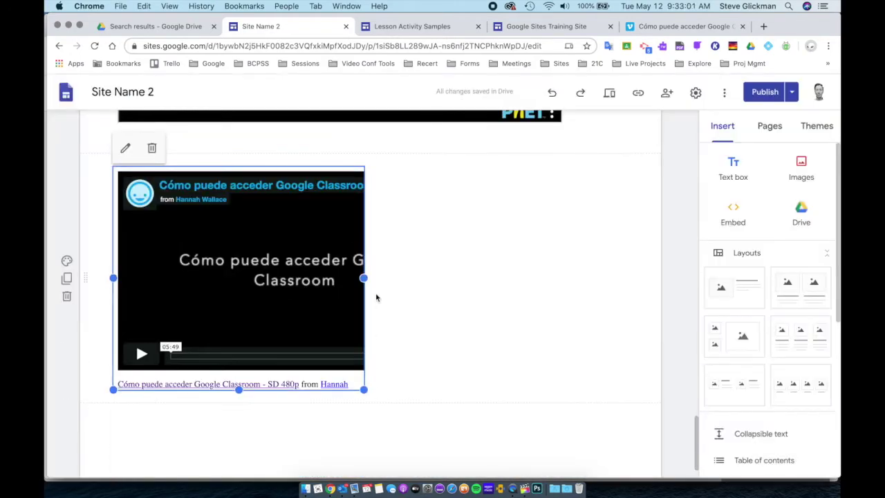
left_click_drag(365, 277, 498, 293)
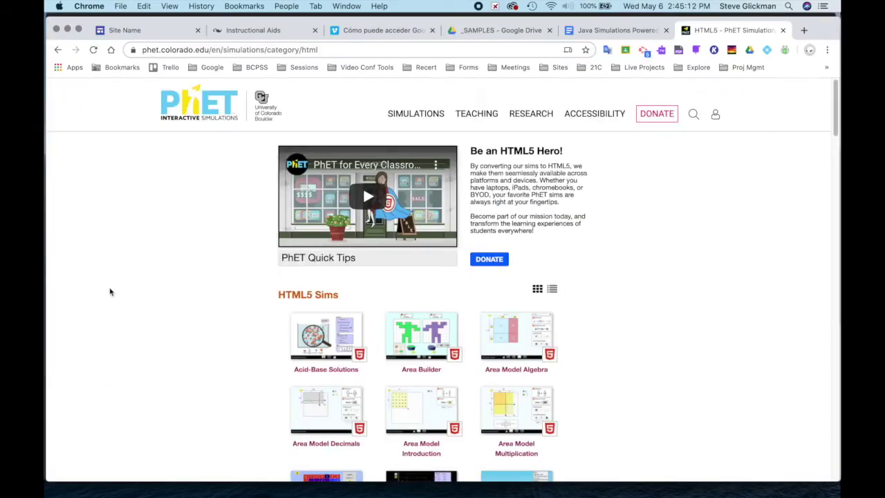
Open PhET's Area Model Introduction simulation and reveal its iframe embed code for copying.
scroll(143, 214, "down", 5)
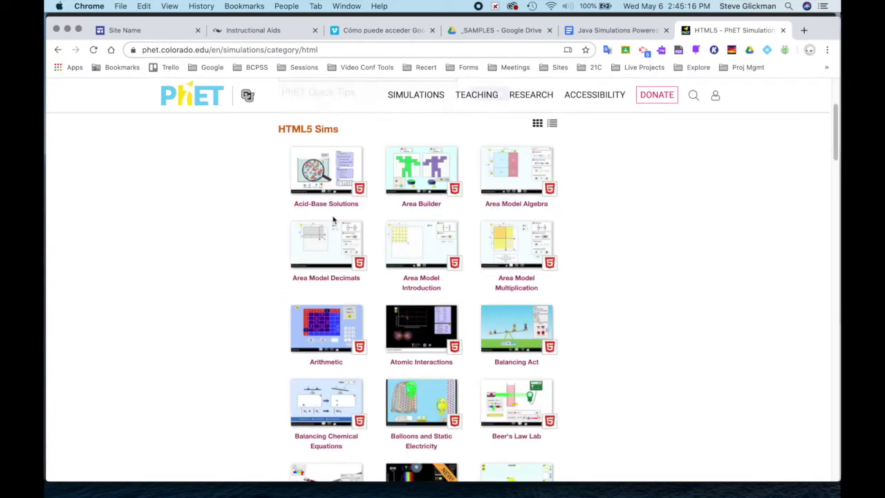
left_click(422, 286)
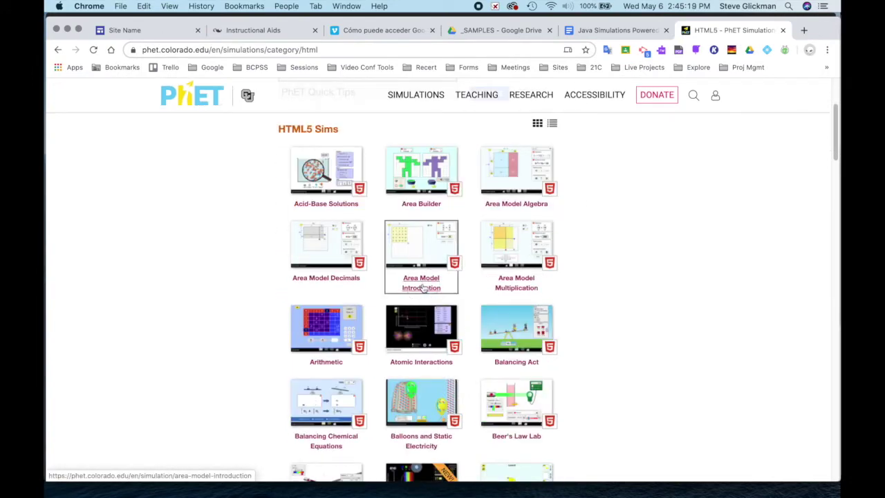
left_click(421, 287)
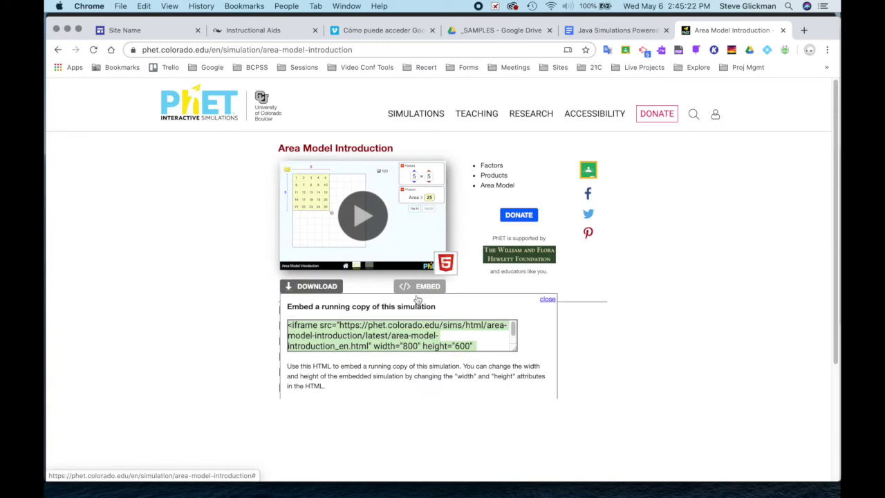
right_click(380, 337)
Embed the Area Model Introduction code, then preview and resize the model to 5 by 5.
left_click(401, 278)
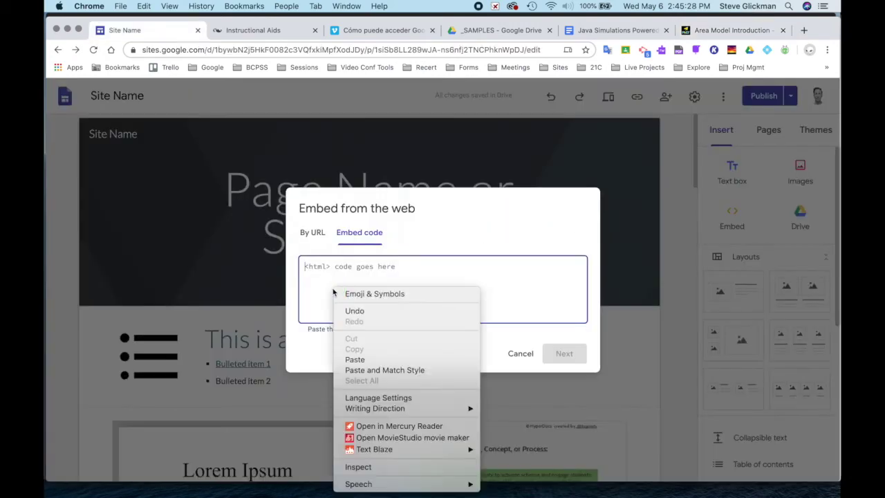
left_click(366, 359)
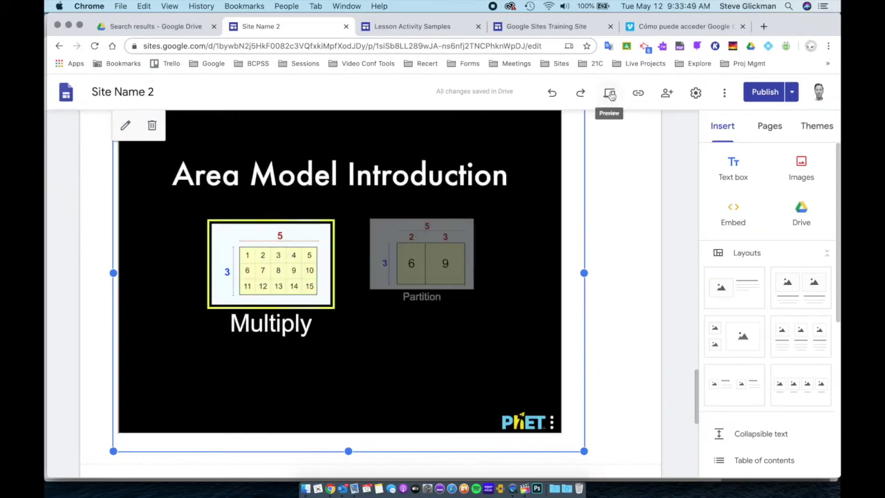
left_click(611, 95)
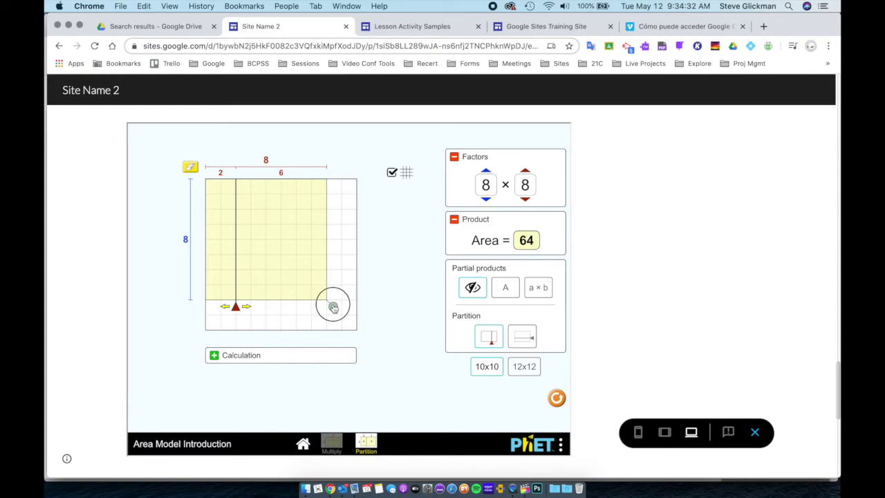
mouse_move(332, 307)
left_mouse_down()
mouse_move(277, 247)
mouse_move(338, 297)
left_mouse_up()
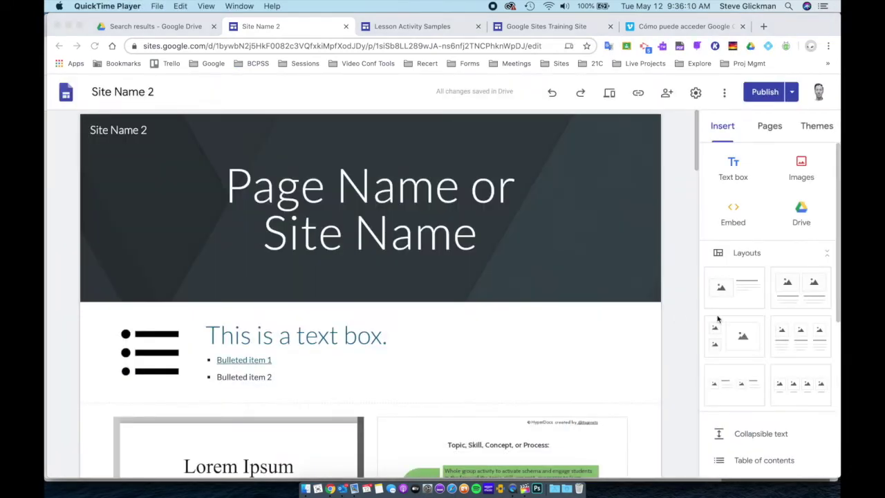
Search YouTube for 'google sites' and insert the Introduction to Google Sites video.
scroll(719, 315, "down", 5)
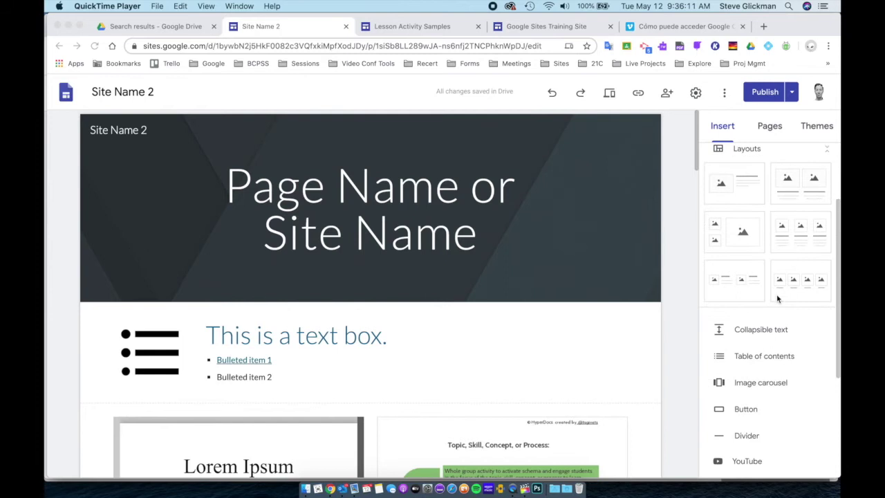
scroll(777, 298, "down", 3)
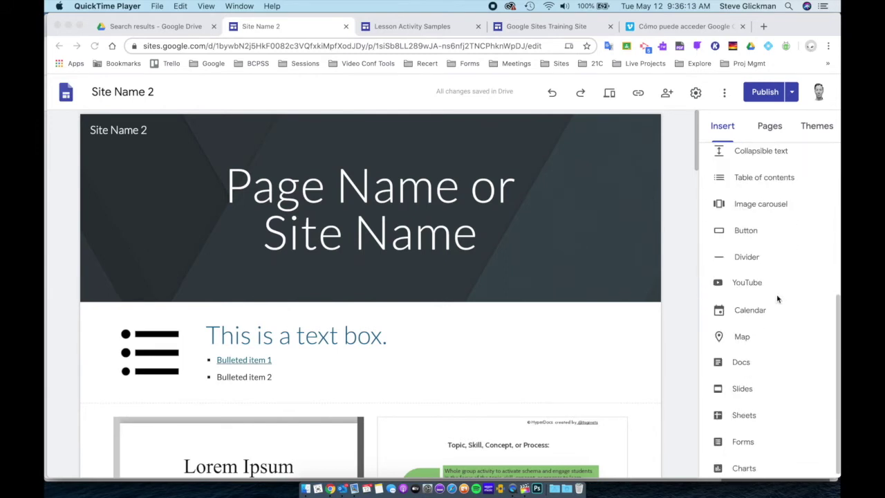
scroll(777, 299, "up", 1)
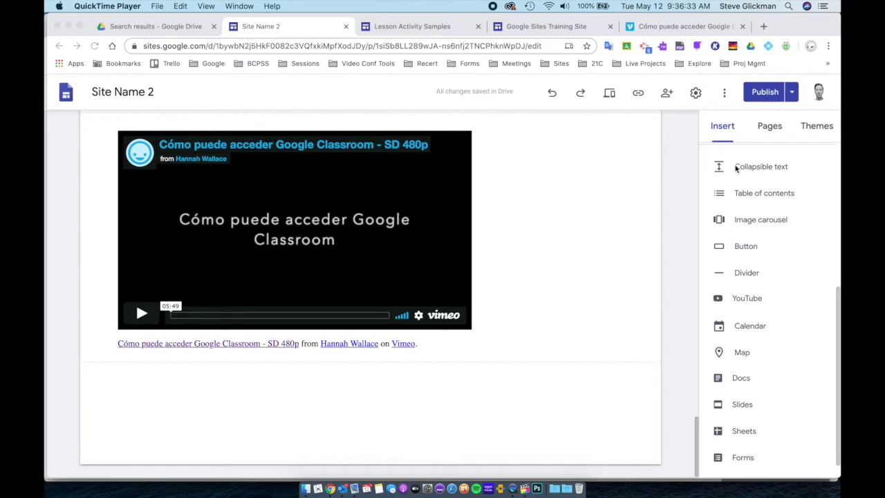
left_click(746, 299)
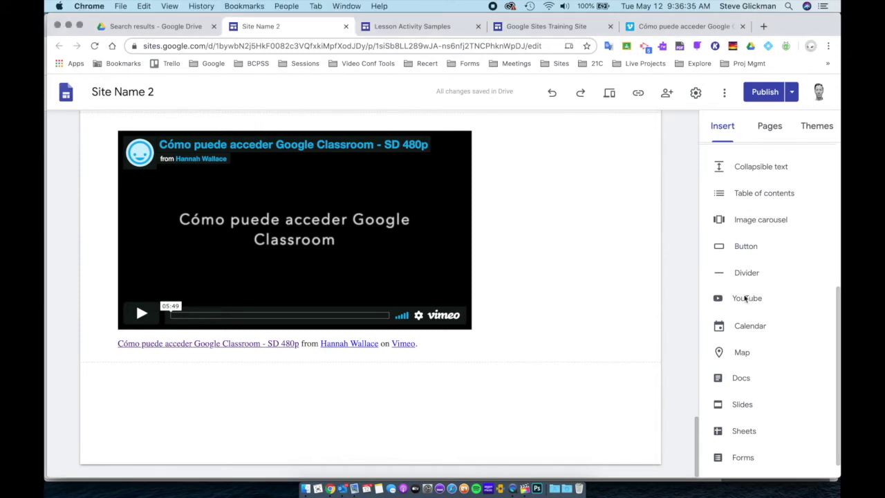
left_click(745, 299)
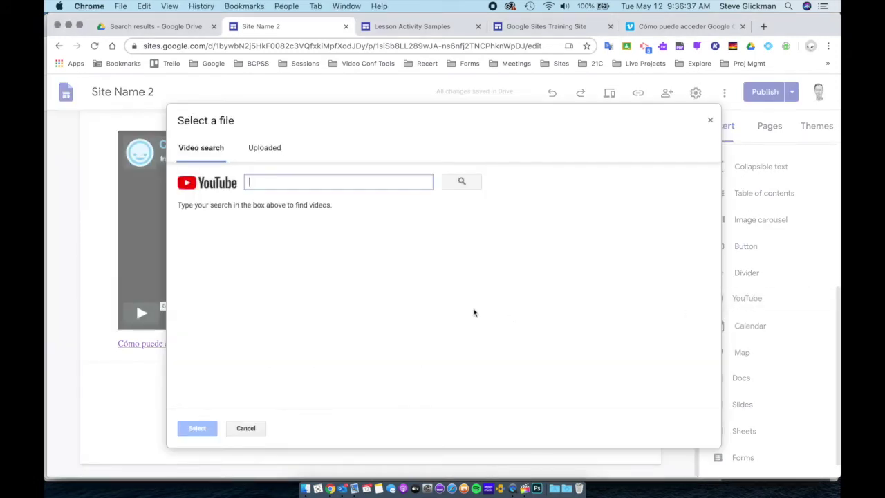
left_click(282, 182)
type("google sites")
key("Return")
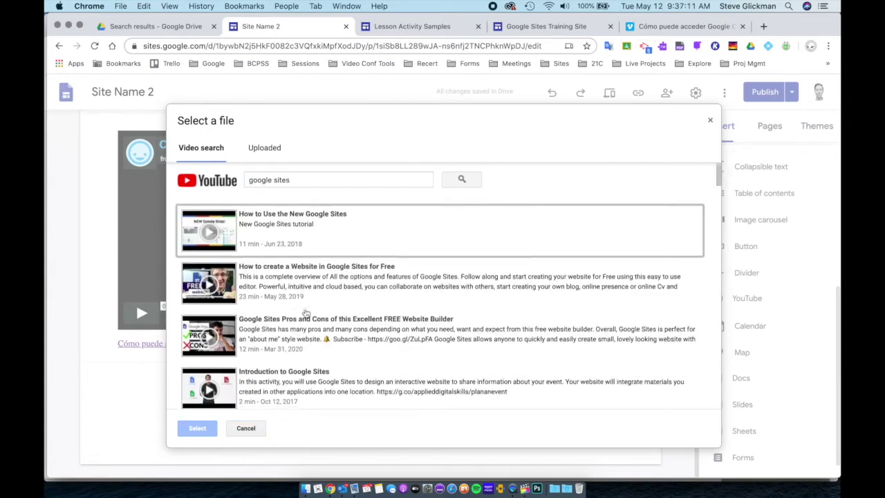
scroll(302, 311, "down", 3)
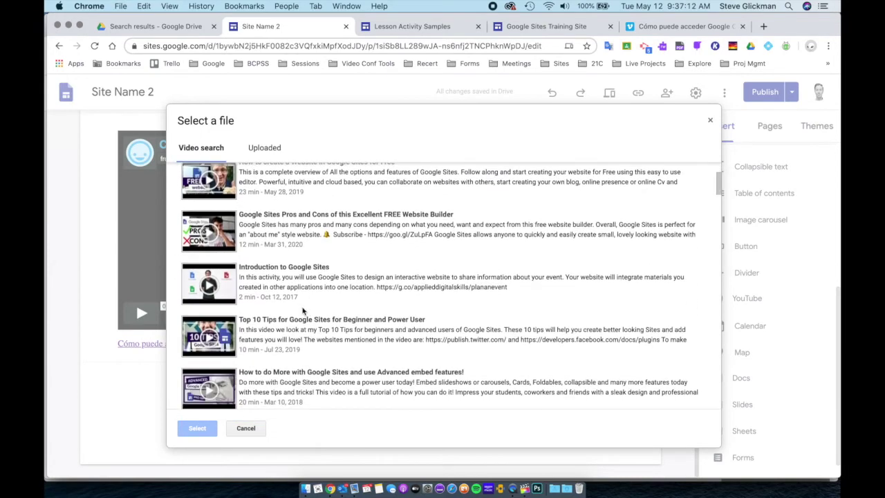
left_click(228, 287)
left_click(199, 429)
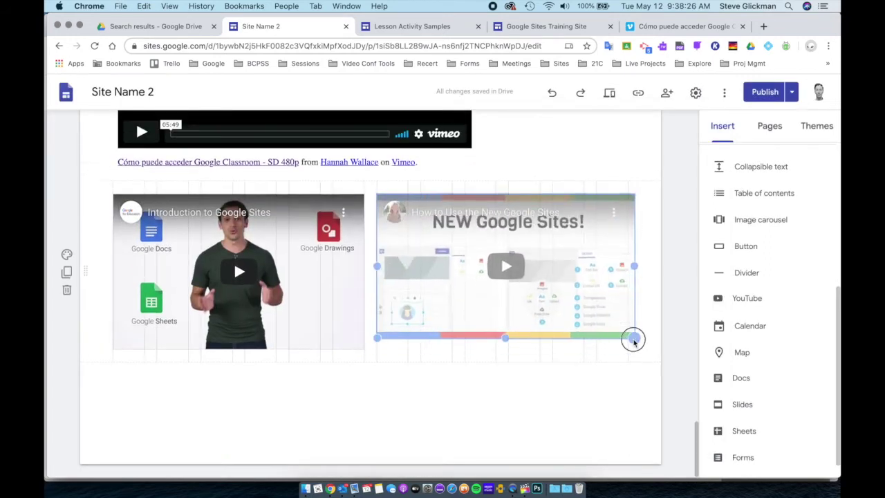
Check the side-by-side videos and undo the extra PhET embed with Ctrl+Z.
left_click(358, 325)
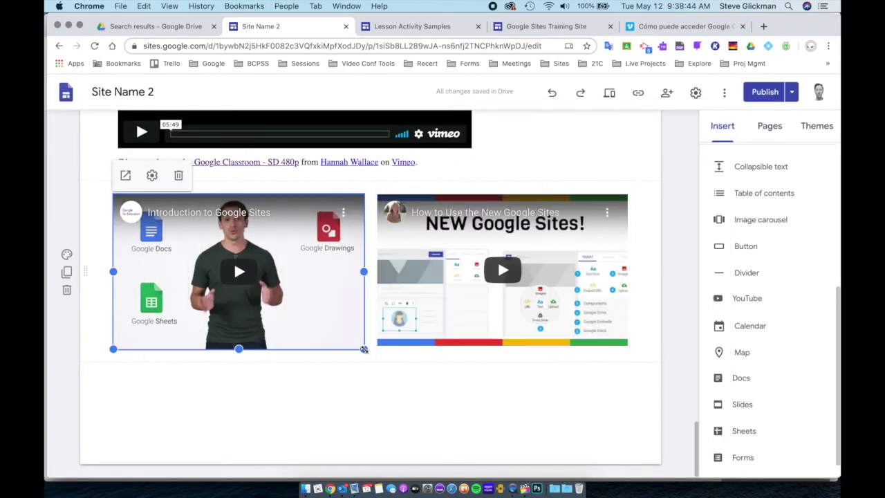
left_click(427, 287)
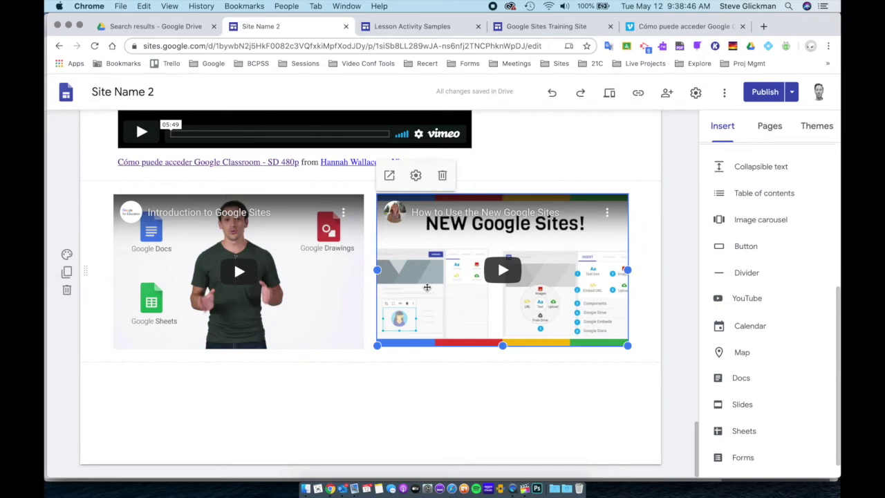
left_click(461, 389)
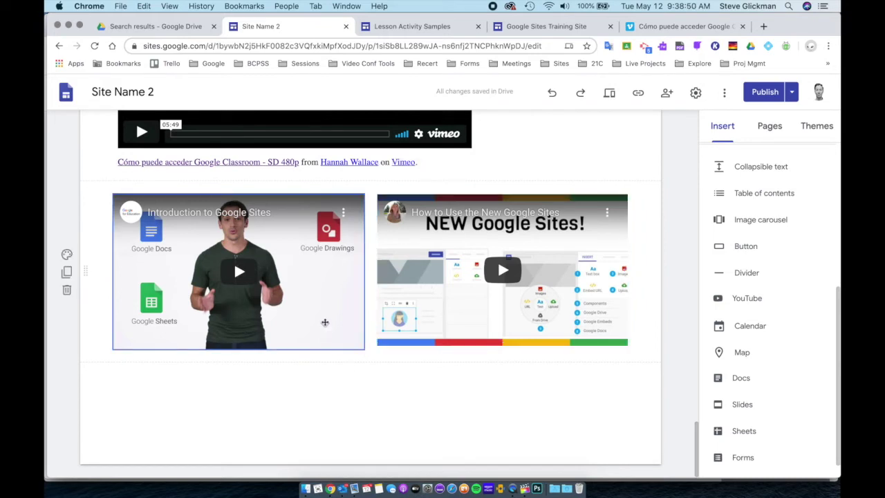
left_click(325, 322)
scroll(190, 217, "up", 5)
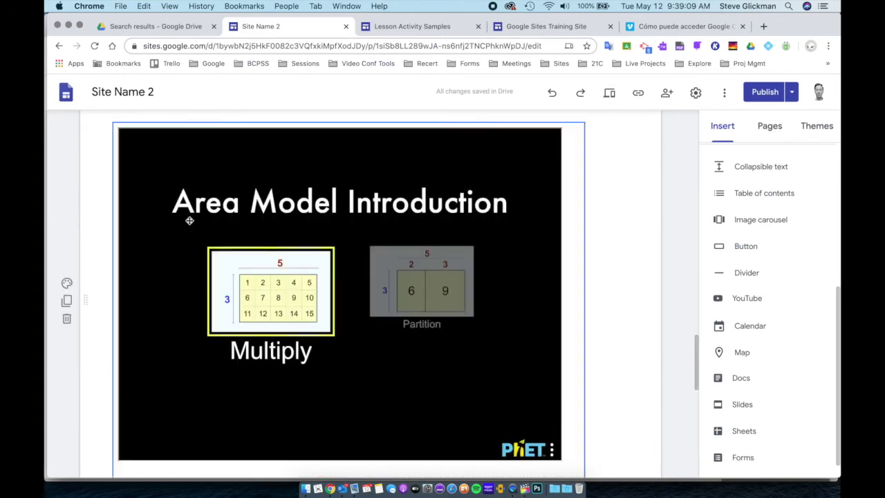
key("ctrl+z")
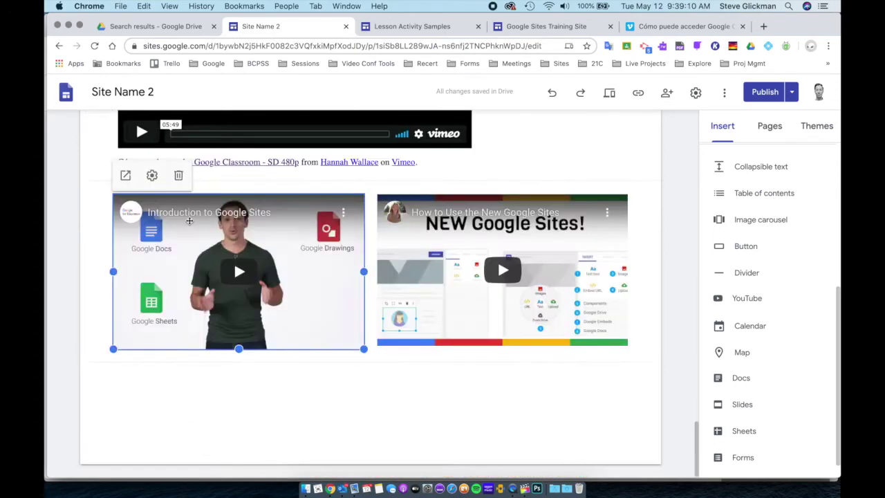
Open Introduction to Google Sites on YouTube and approve it for the school domain.
left_click(125, 188)
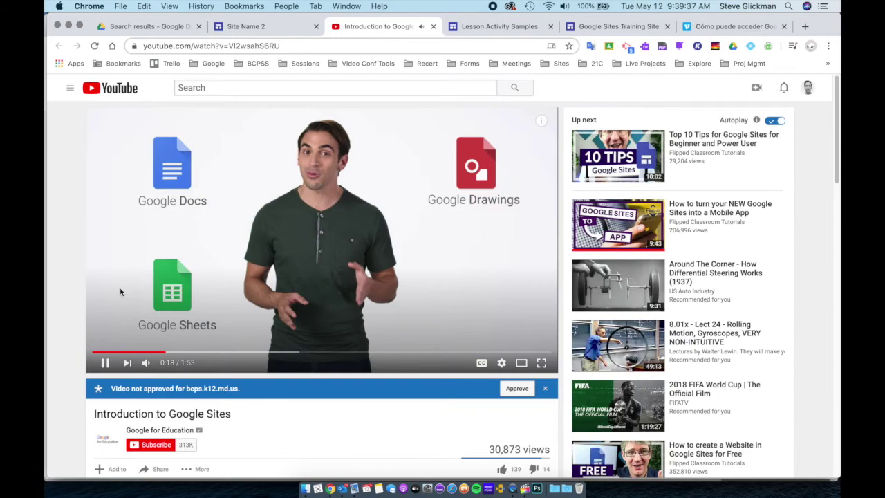
left_click(516, 389)
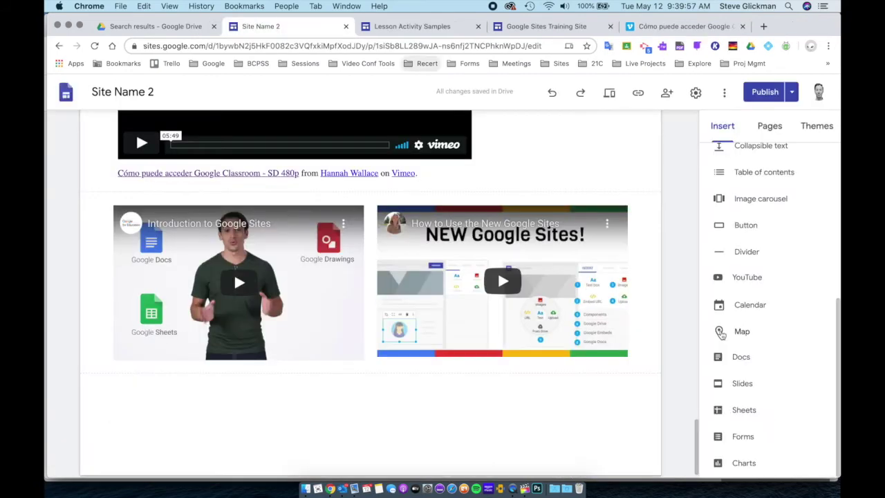
left_click(722, 334)
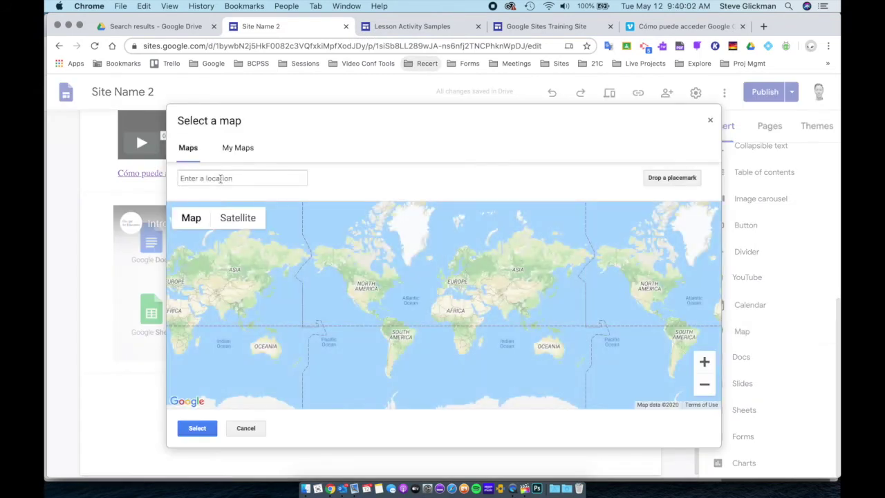
Search maps for 'baltimore' and embed Baltimore, MD, USA on the page.
left_click(220, 177)
left_click(244, 155)
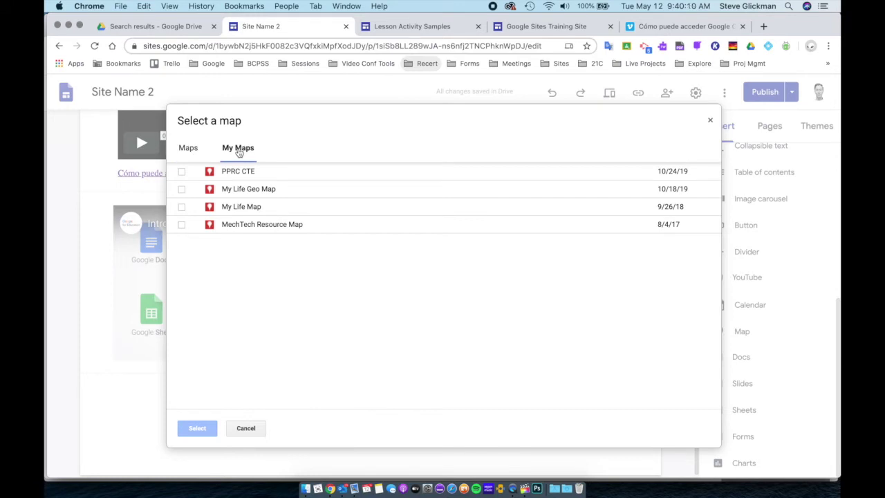
left_click(192, 150)
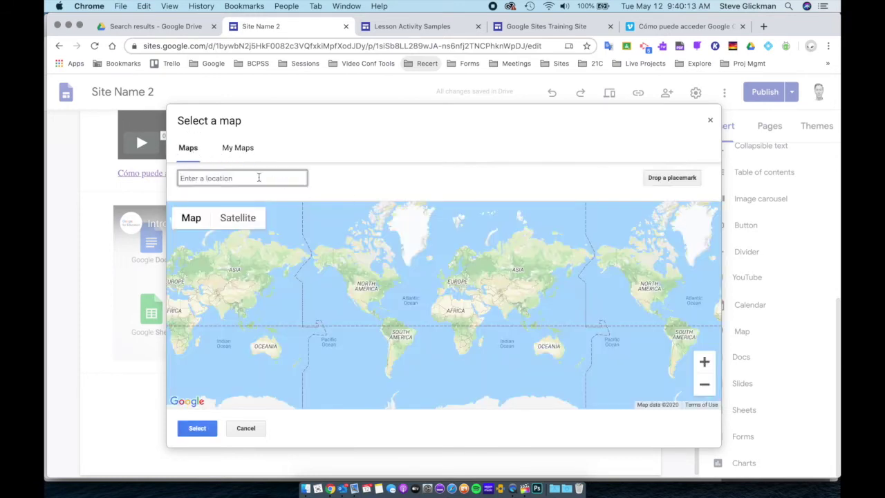
type("baltimore")
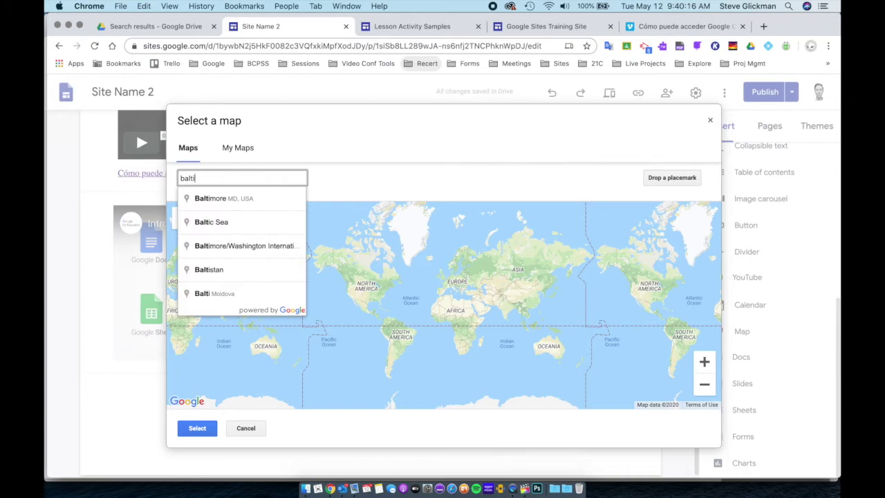
left_click(251, 199)
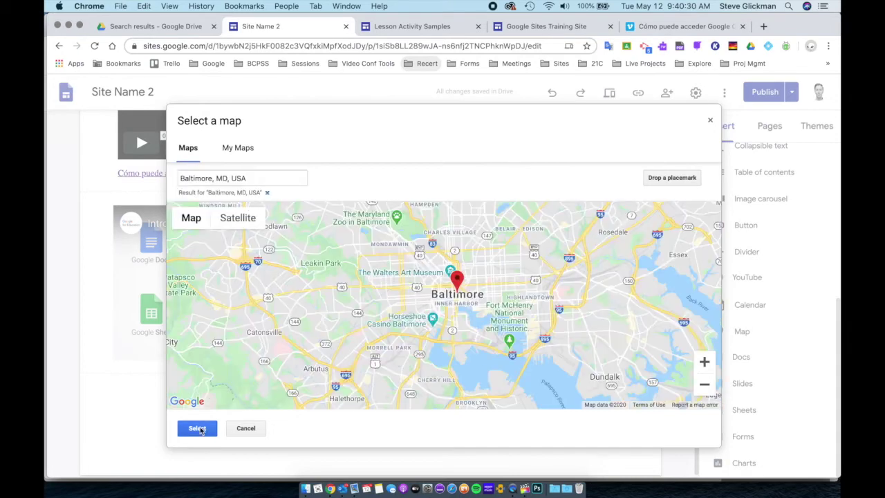
left_click(197, 428)
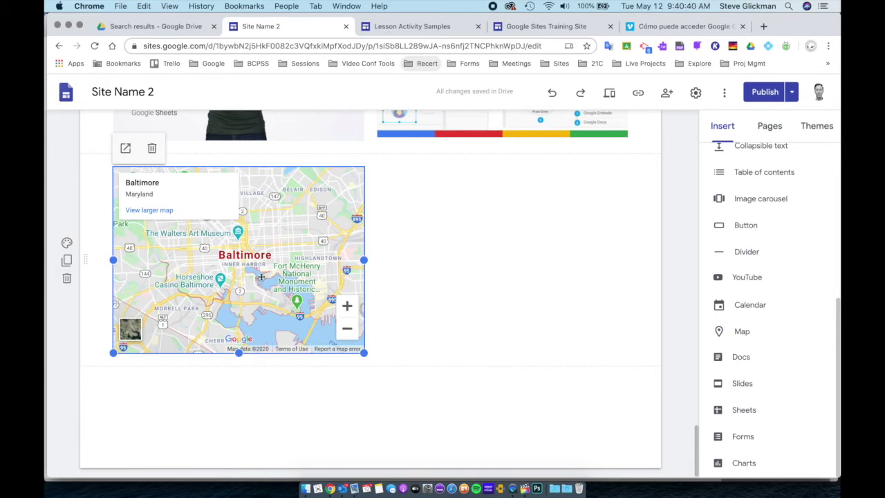
left_click(610, 94)
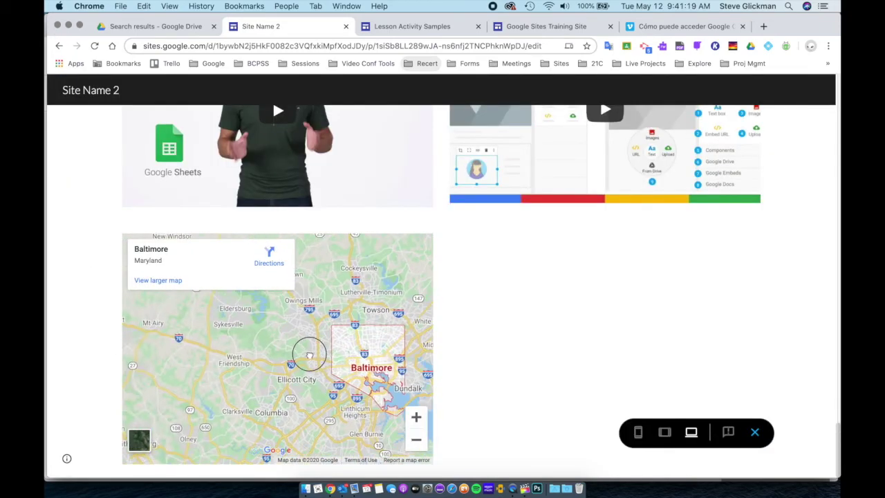
left_click_drag(185, 355, 152, 329)
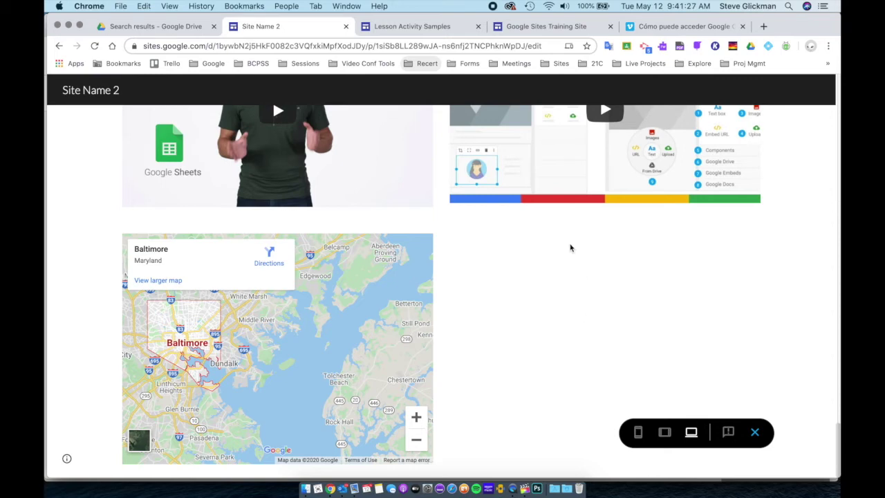
key("Escape")
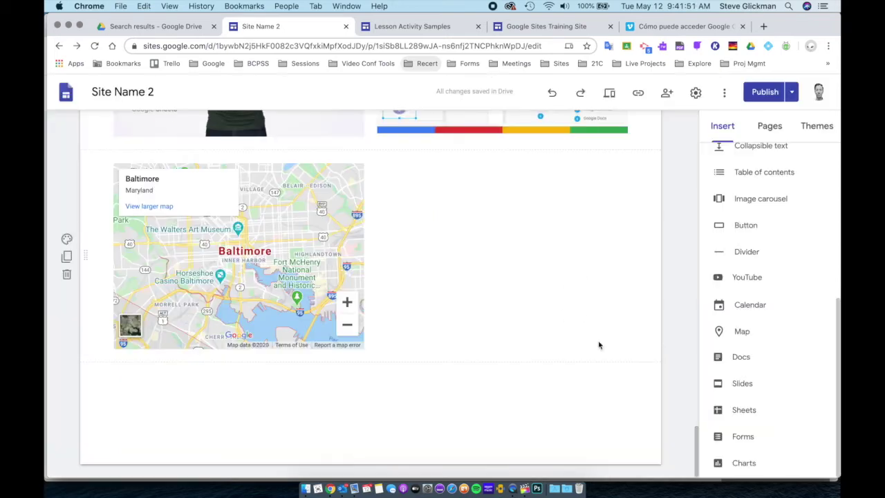
Insert the Sample Class 1 calendar and set its View Mode to Week.
left_click(761, 308)
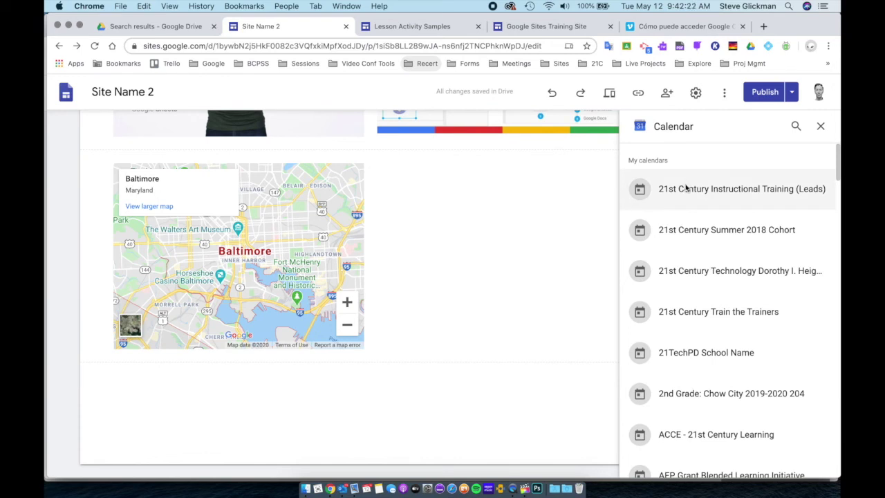
scroll(686, 187, "down", 15)
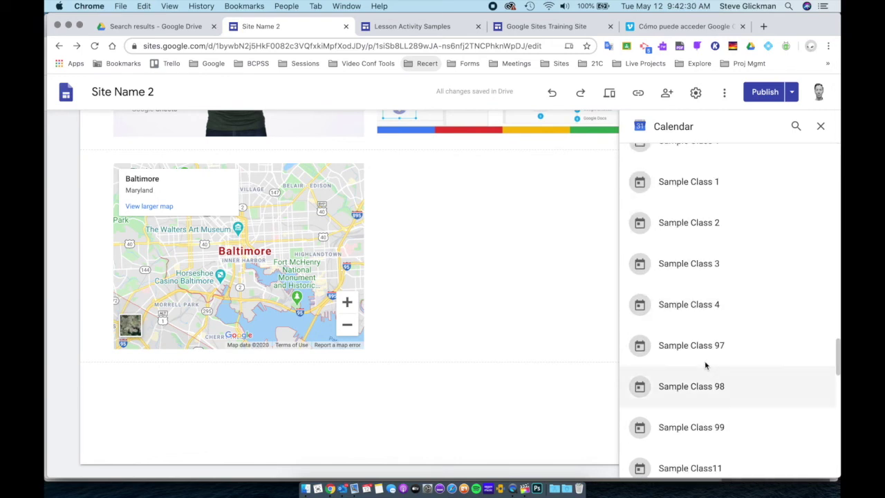
left_click(670, 188)
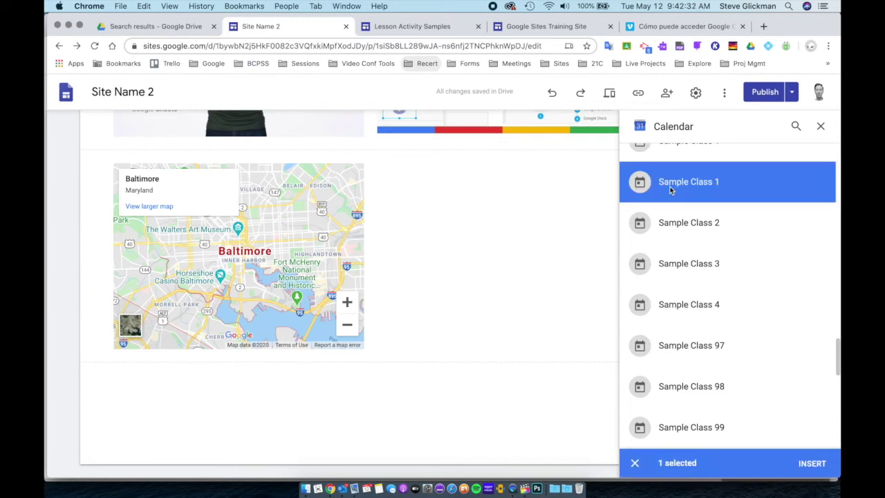
left_click(813, 463)
left_click(152, 148)
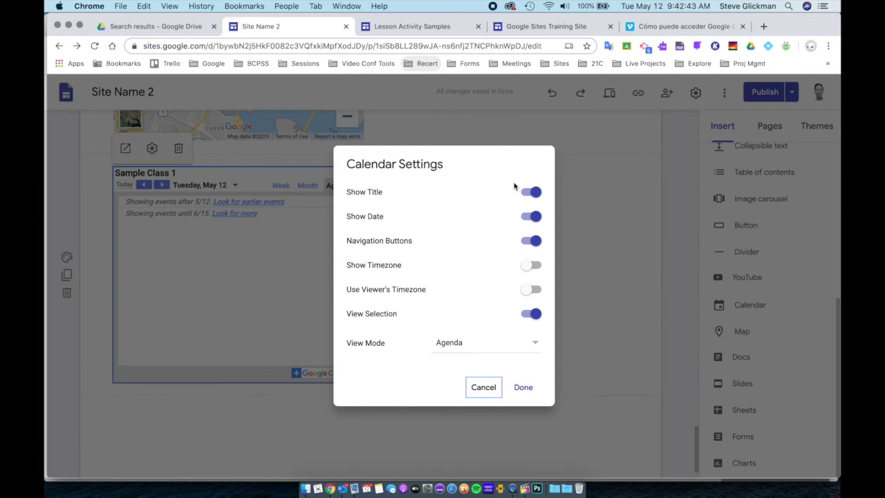
left_click(536, 345)
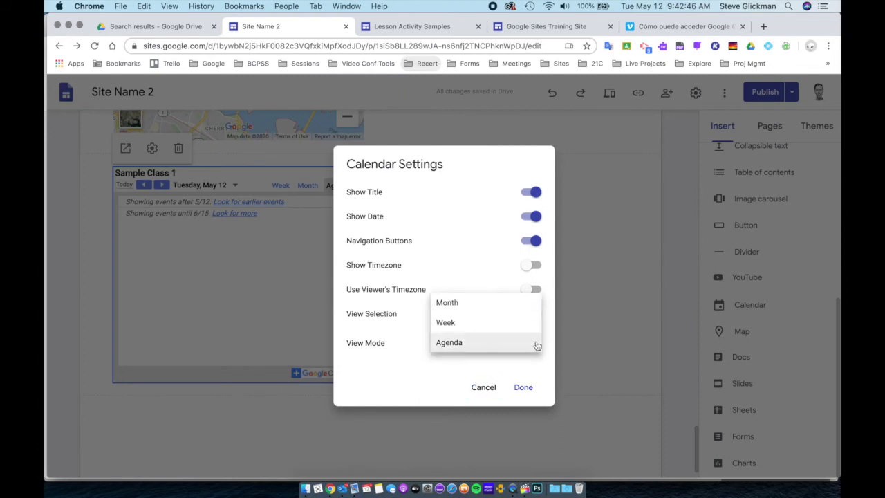
left_click(448, 322)
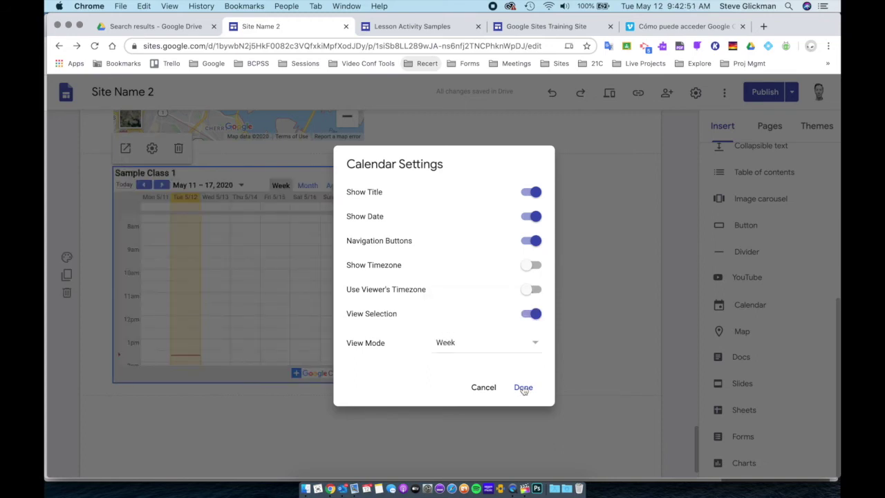
left_click(523, 387)
Embed the four-team 'Points scored' pie chart from the Type Filename sheet under the Sample Class 1 calendar.
scroll(398, 385, "down", 2)
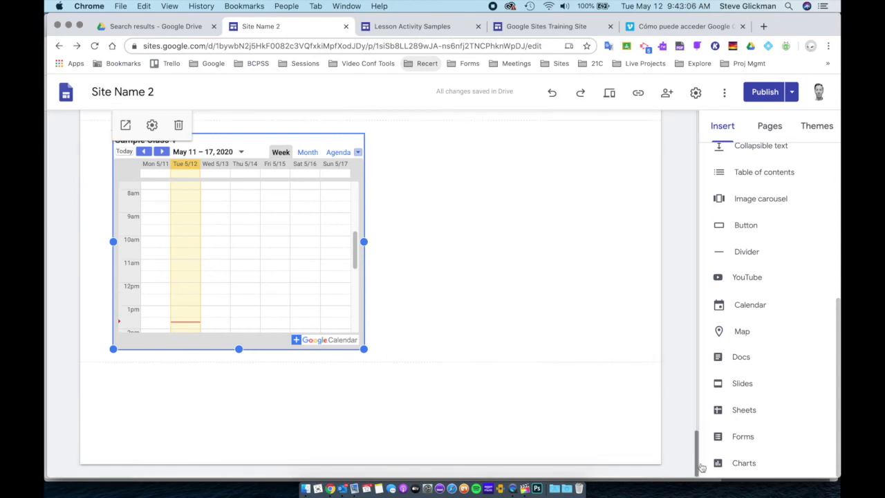
left_click(744, 463)
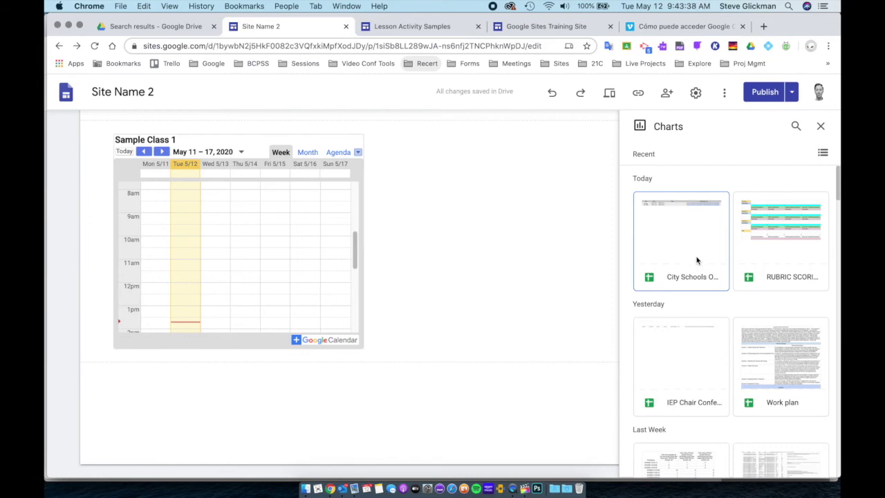
scroll(697, 260, "down", 3)
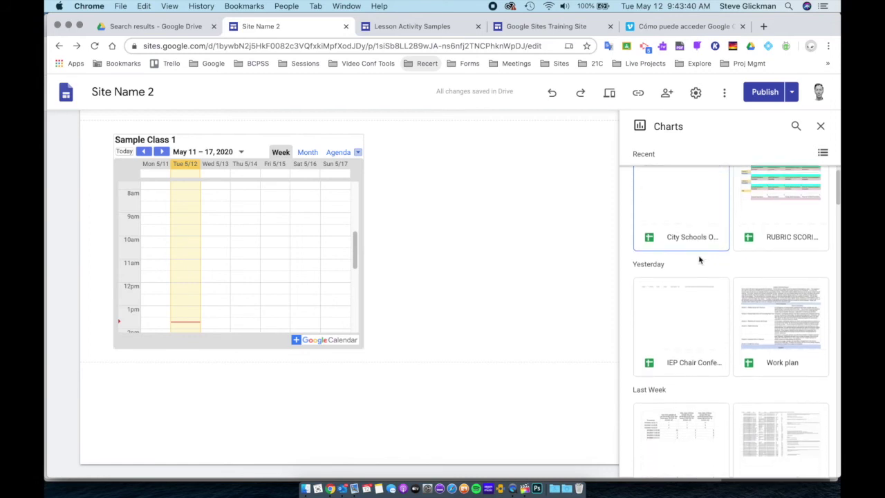
scroll(700, 260, "down", 6)
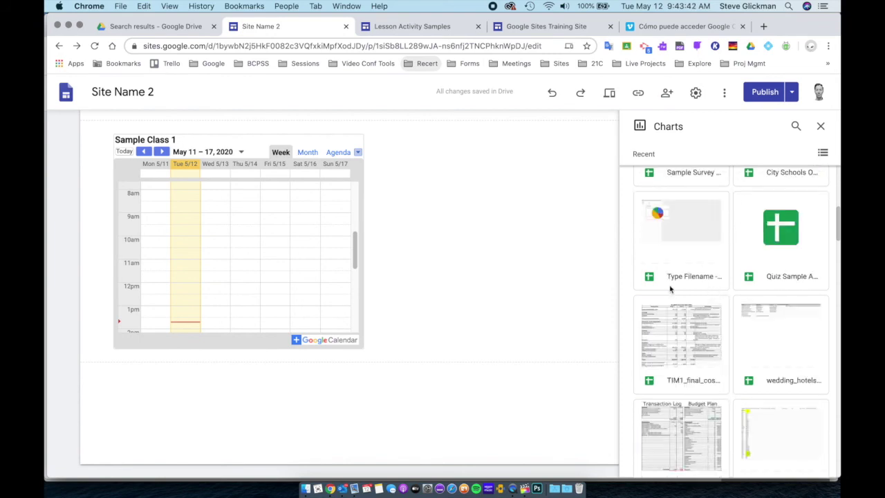
left_click(668, 226)
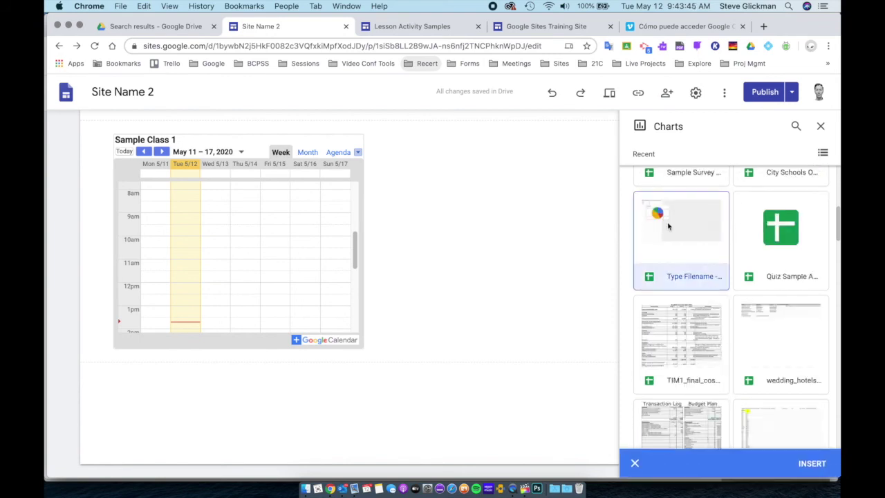
left_click(813, 464)
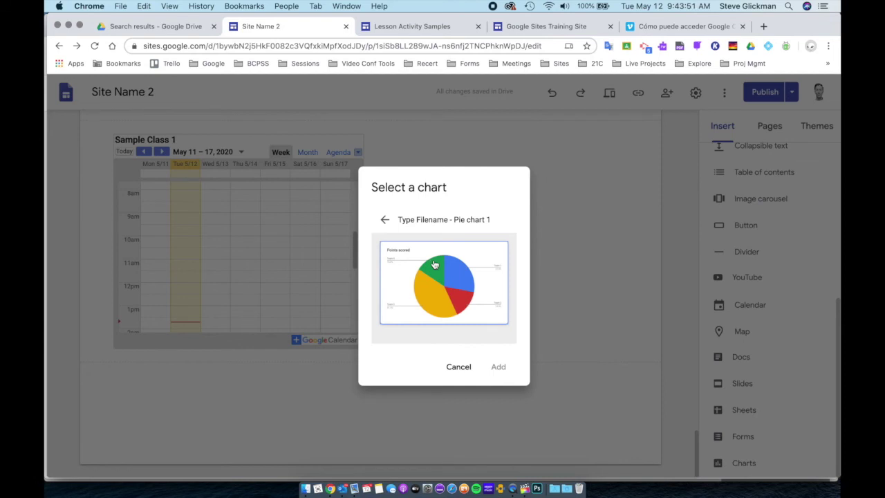
left_click(467, 302)
left_click(499, 367)
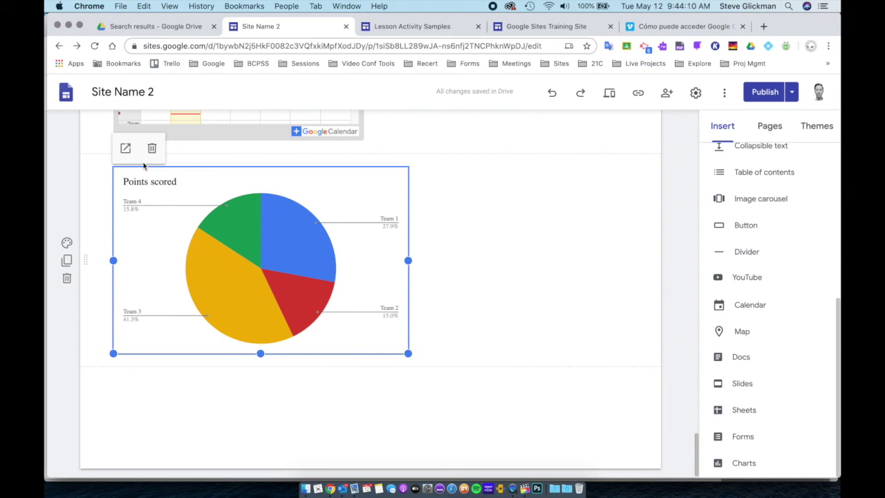
left_click(608, 95)
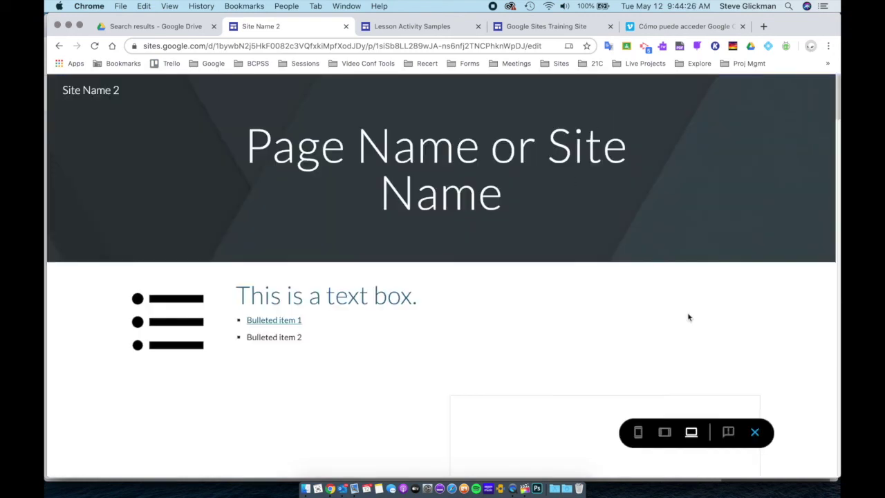
scroll(688, 318, "down", 10)
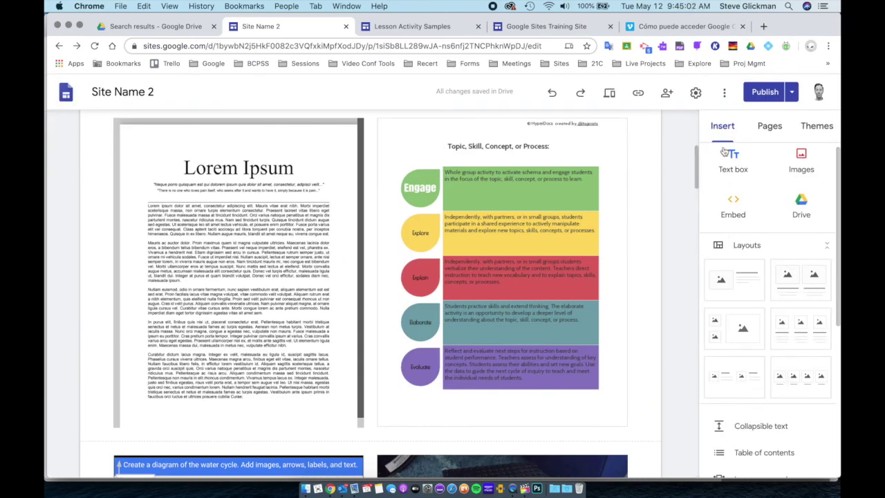
scroll(759, 247, "down", 8)
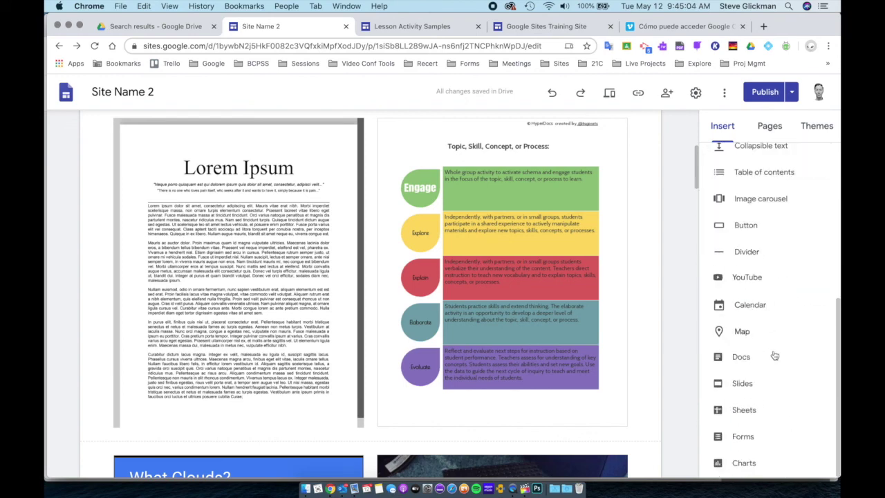